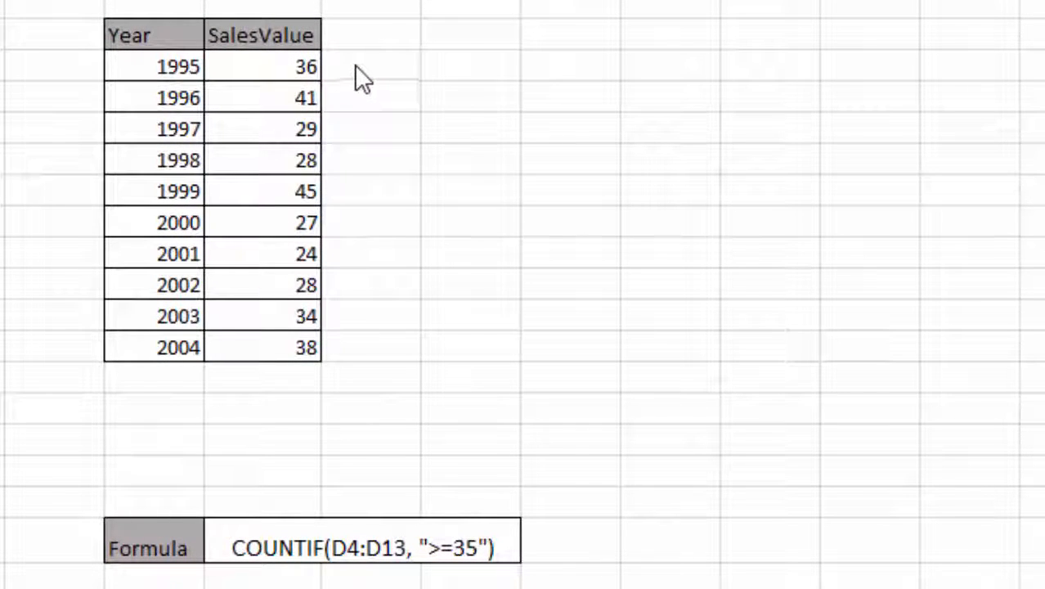
- Enter the formula = COUNTIF(D4:D13, ">=35") in cell E4 to count the qualifying SalesValue entries
double_click(306, 66)
click(413, 238)
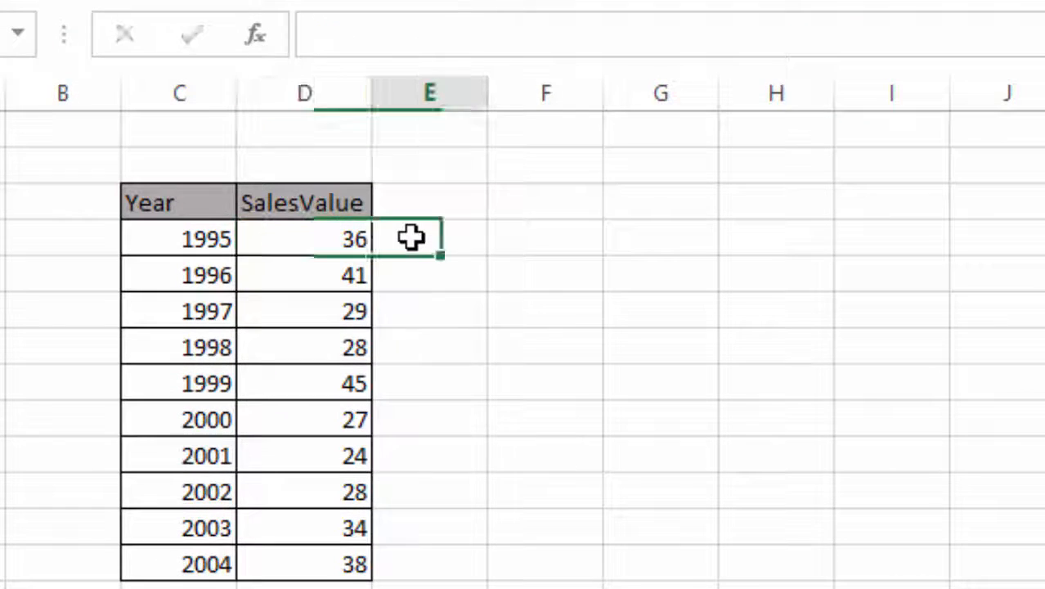
text(=)
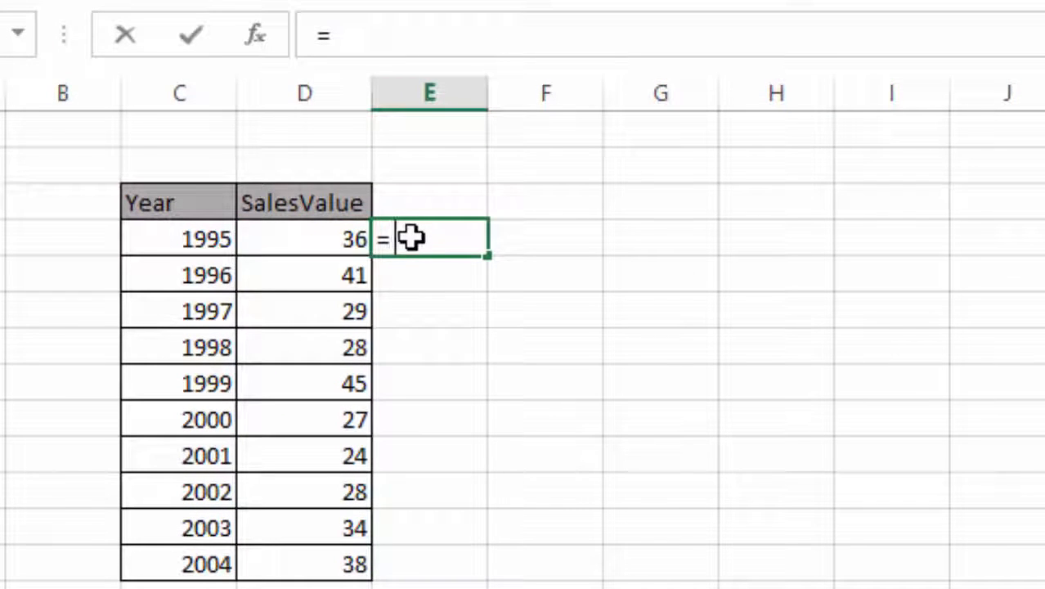
text(COUNTIF)
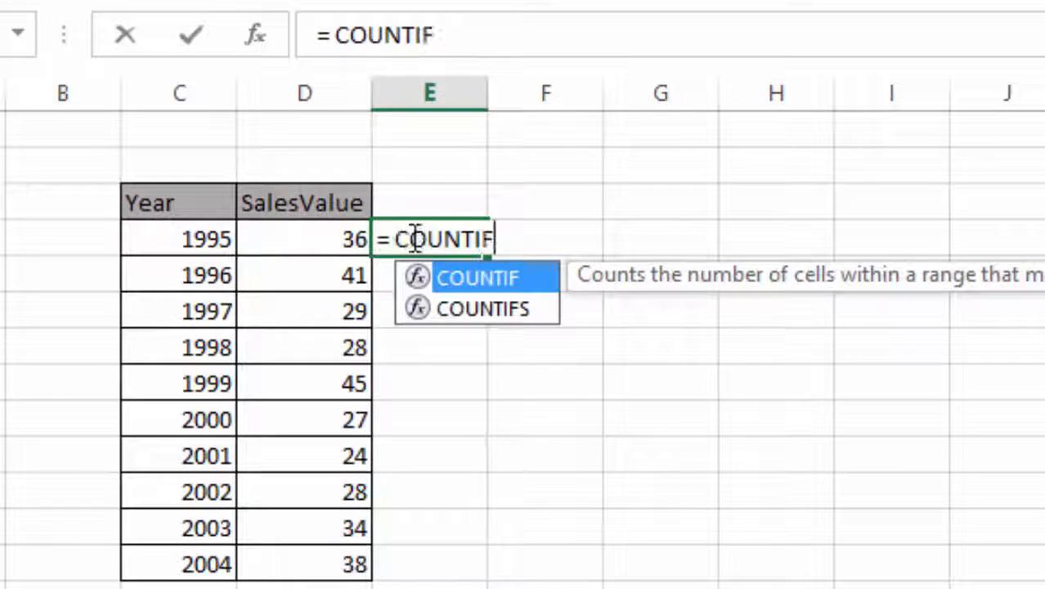
text(()
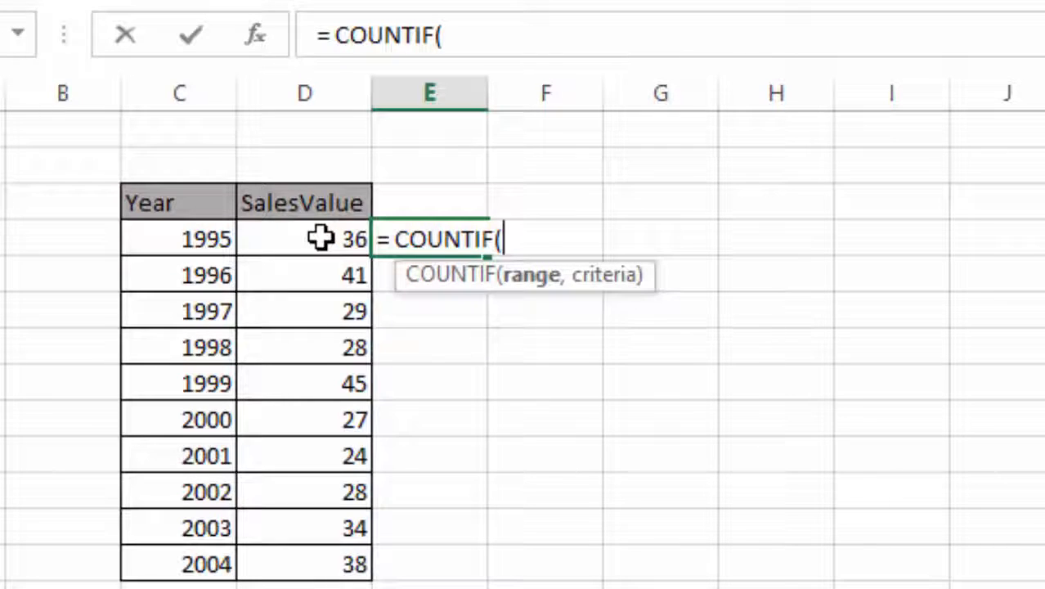
drag(321, 238, 350, 562)
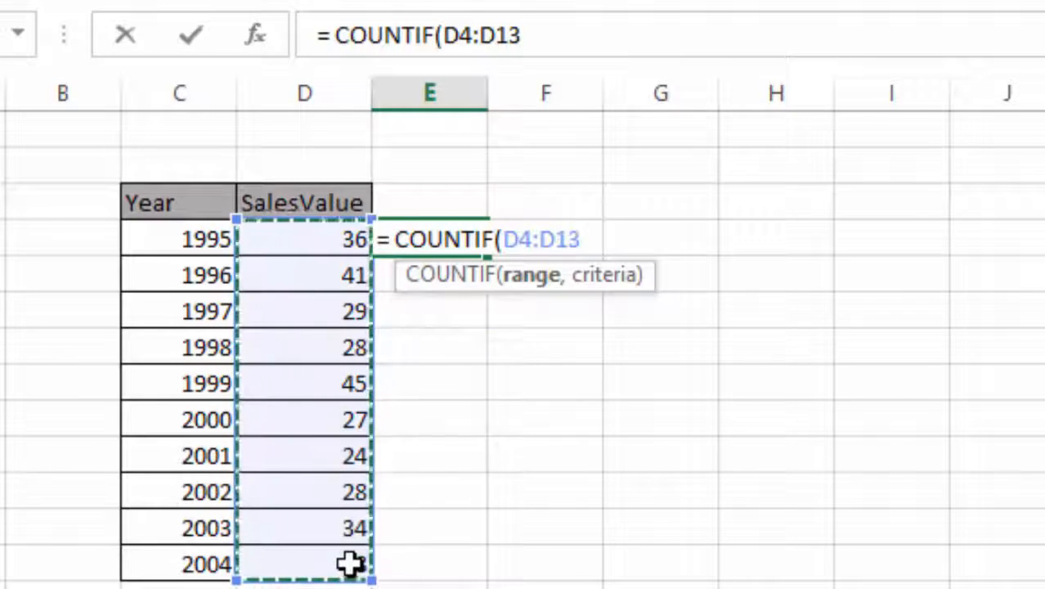
text(,)
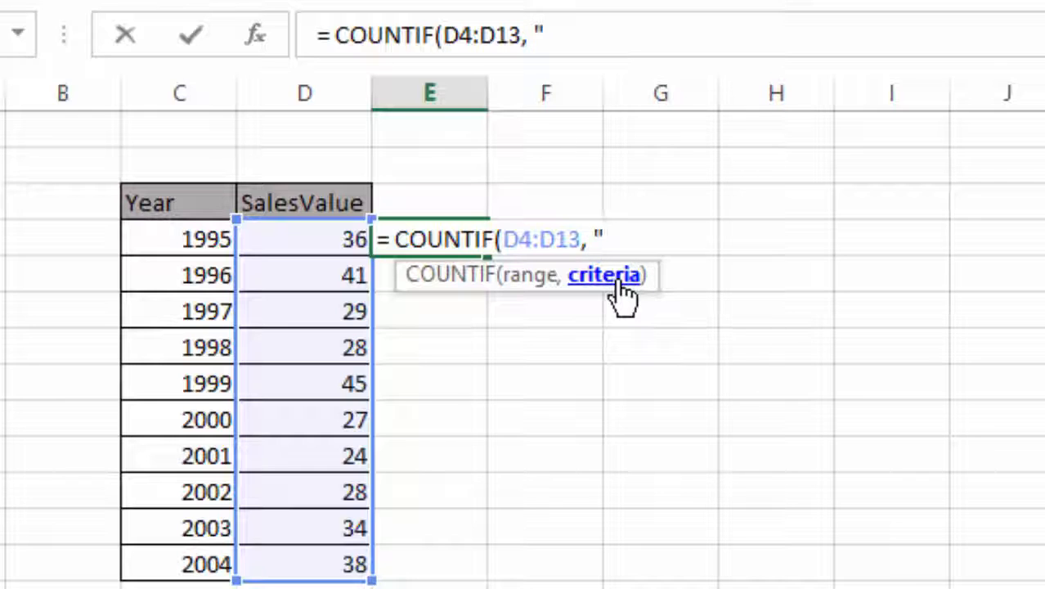
text(">=35)
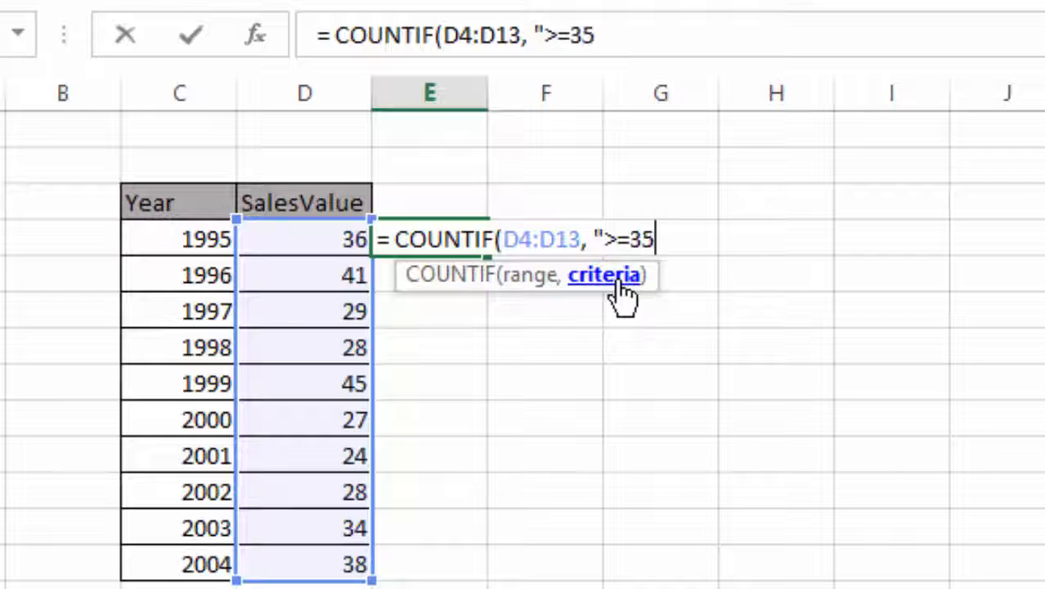
text(")
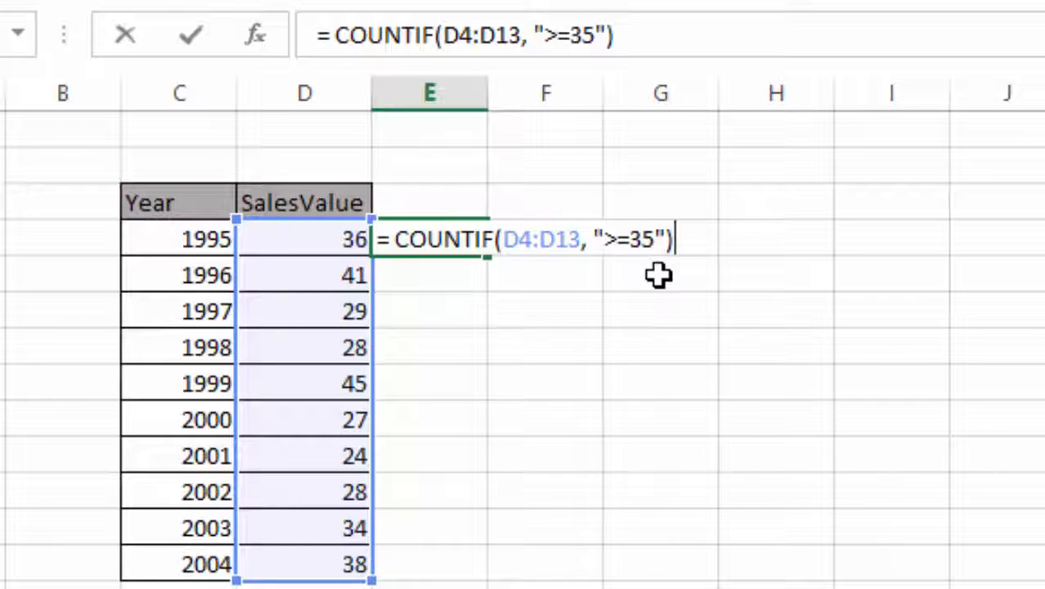
key(Return)
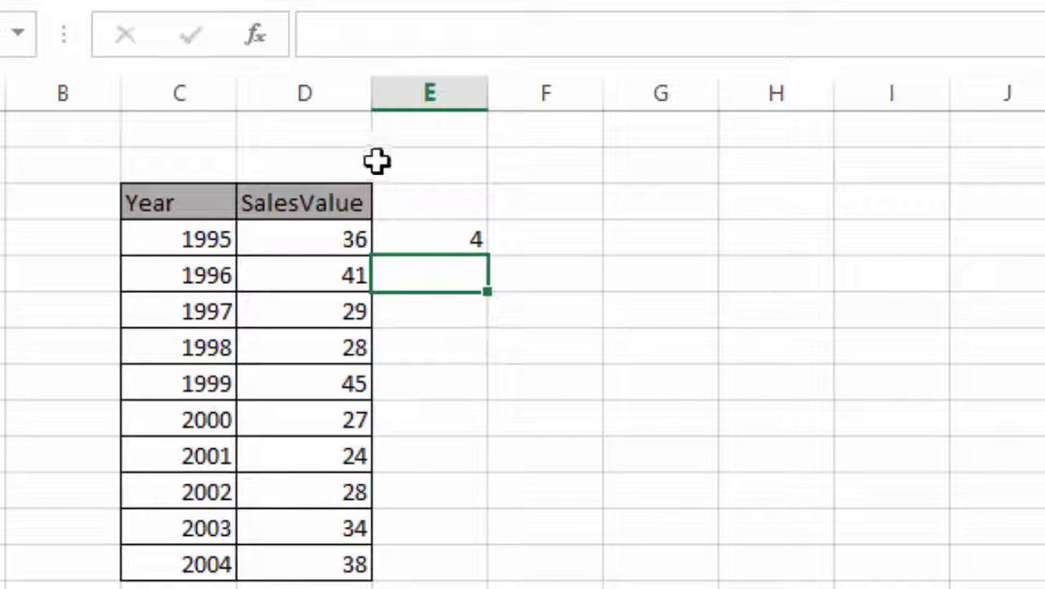
- Check the SalesValue entries for 1995, 1996, 1999 and 2004 against the >=35 criterion
click(321, 243)
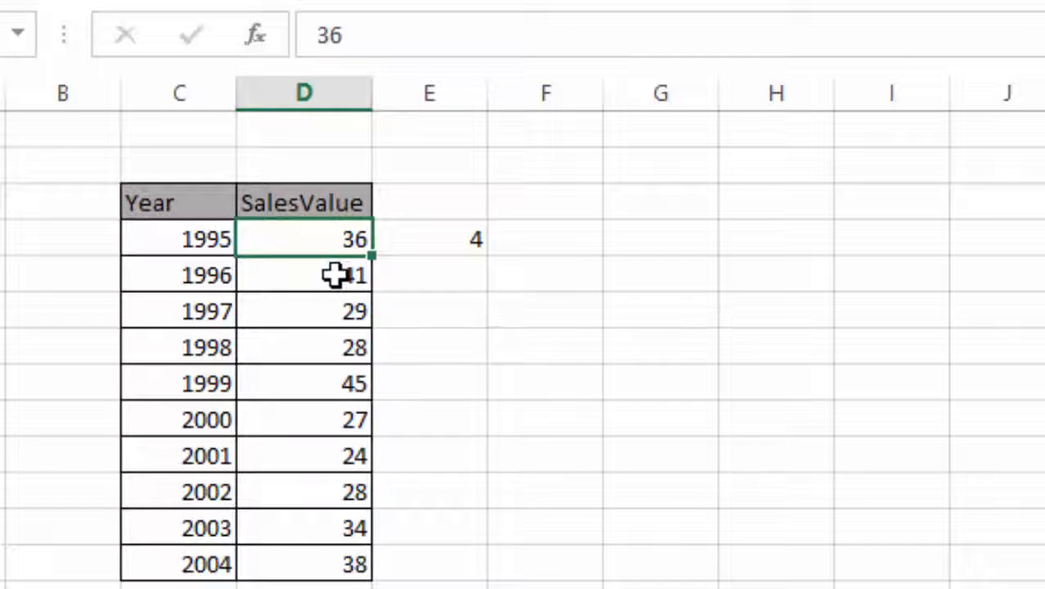
click(335, 276)
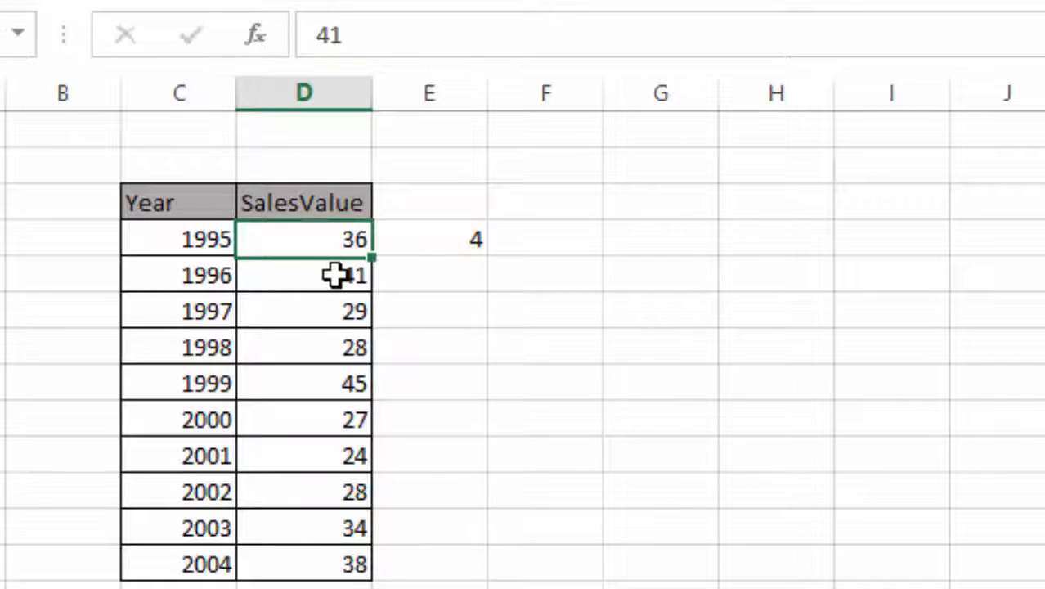
click(327, 381)
click(330, 563)
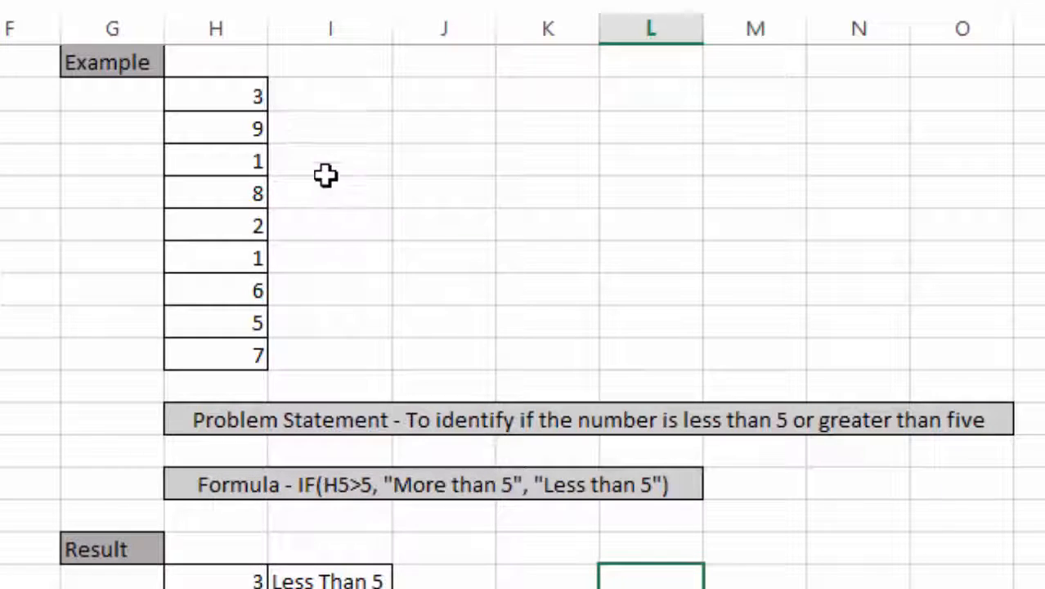
- Enter an IF formula in I2 that tests H2>5 and returns "More than 5" if true or "Less Than 5" if false
double_click(291, 98)
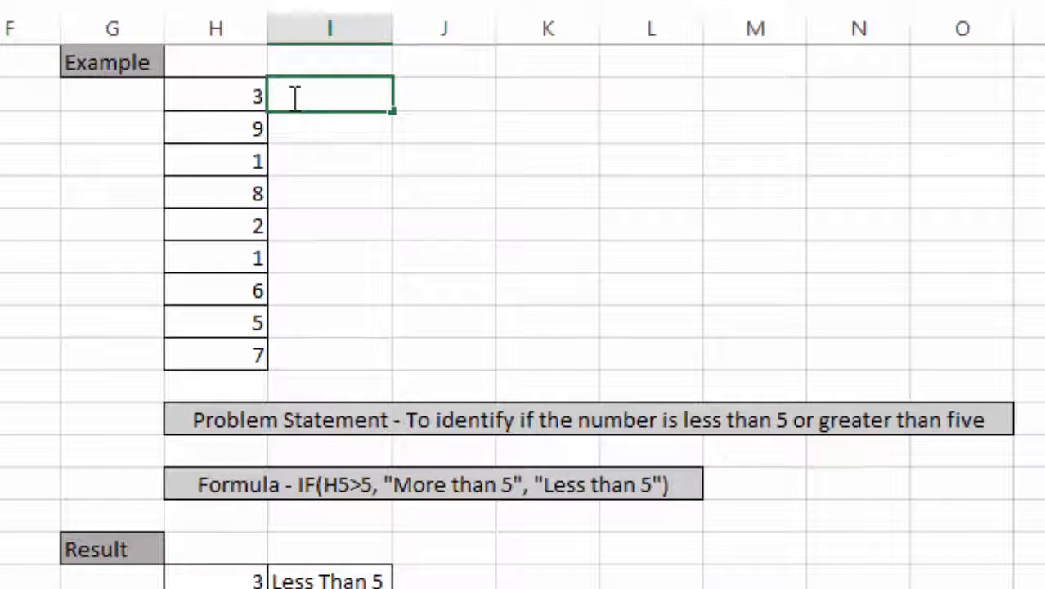
text(= IF)
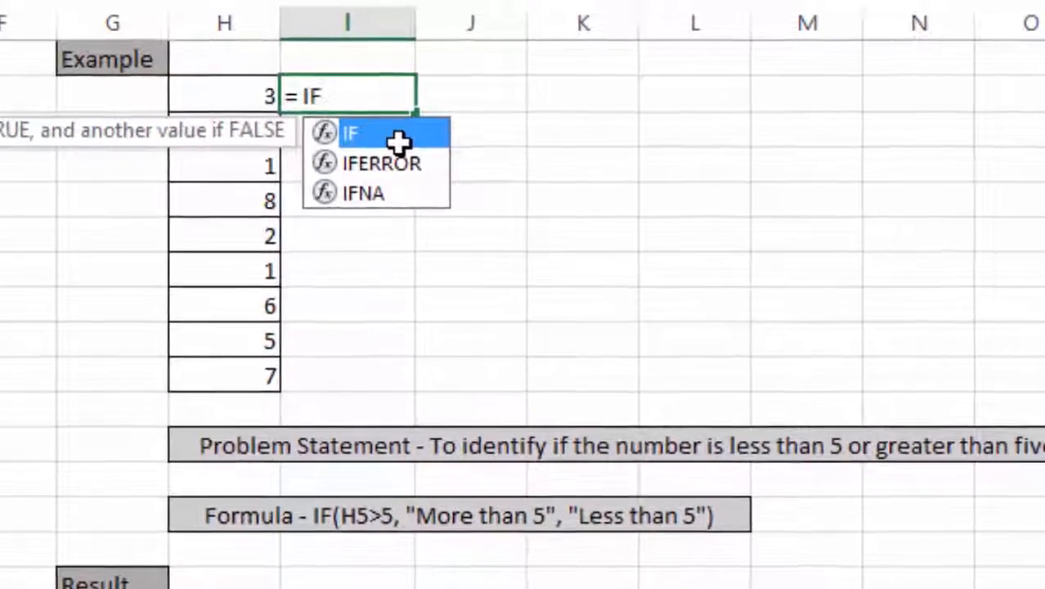
double_click(398, 141)
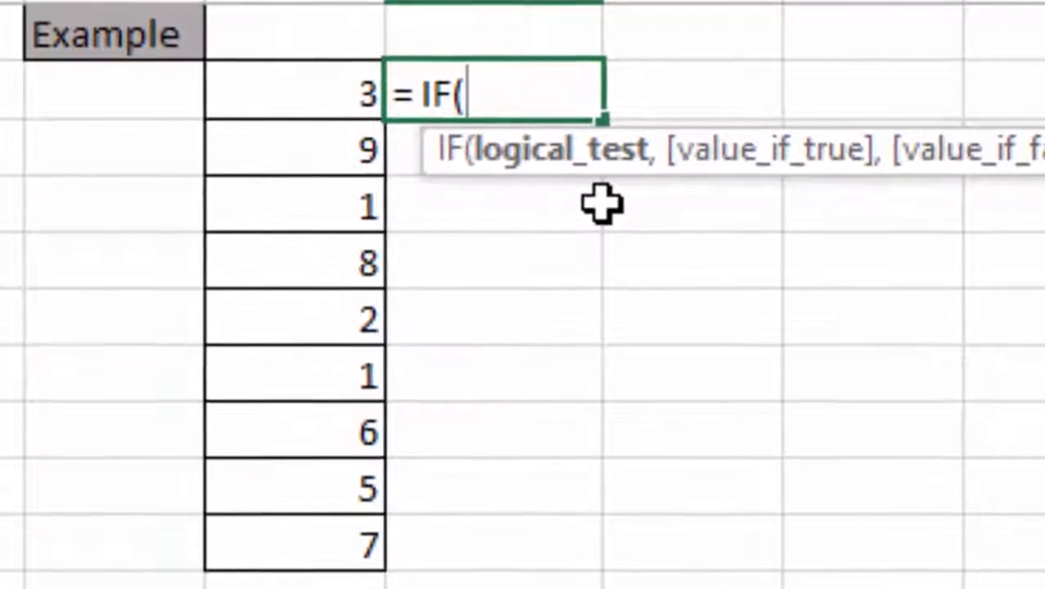
text(H2)
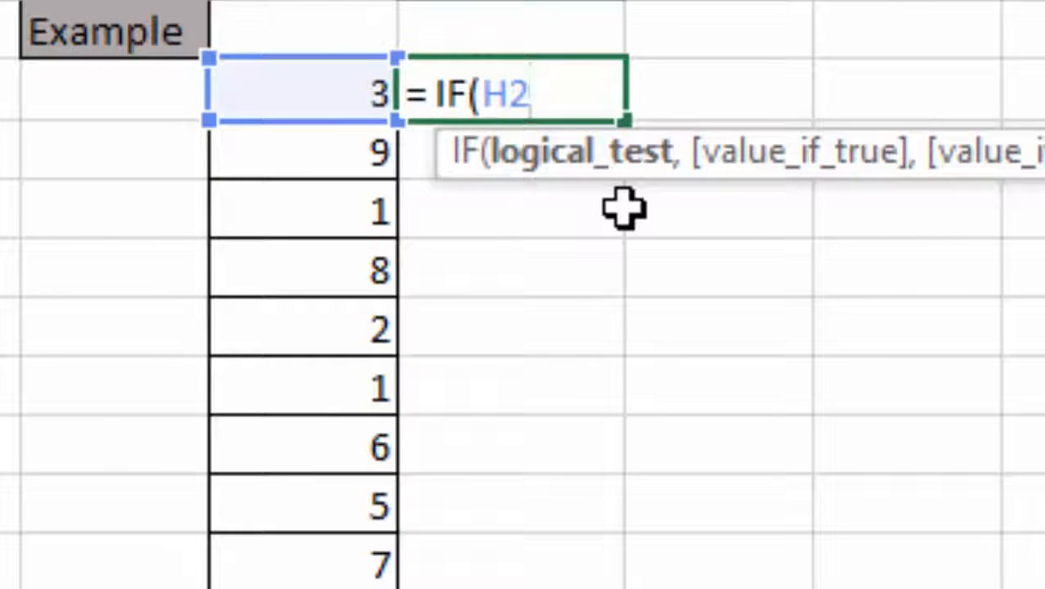
text(>)
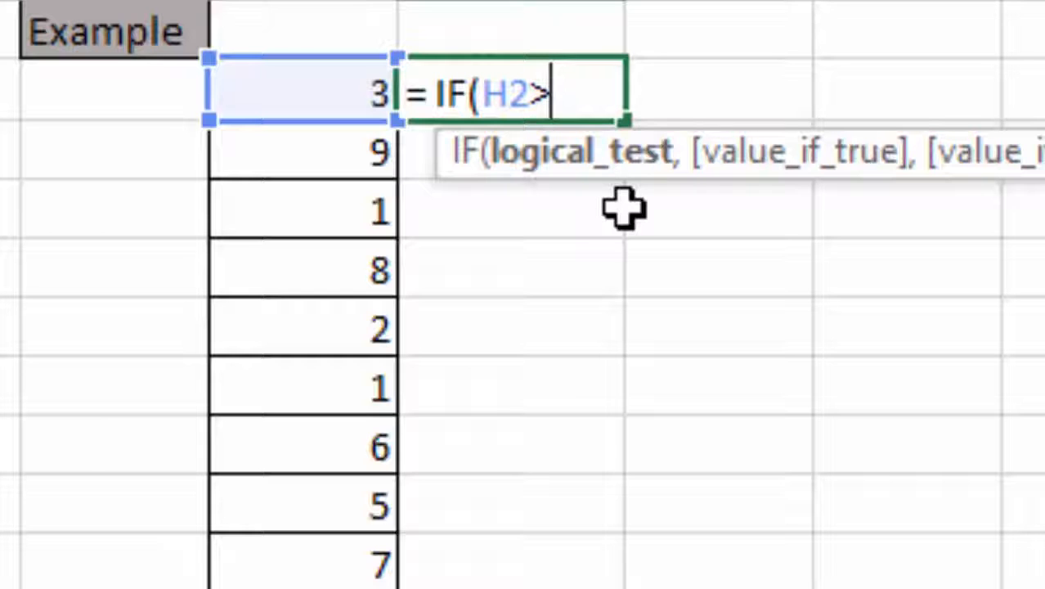
text(5)
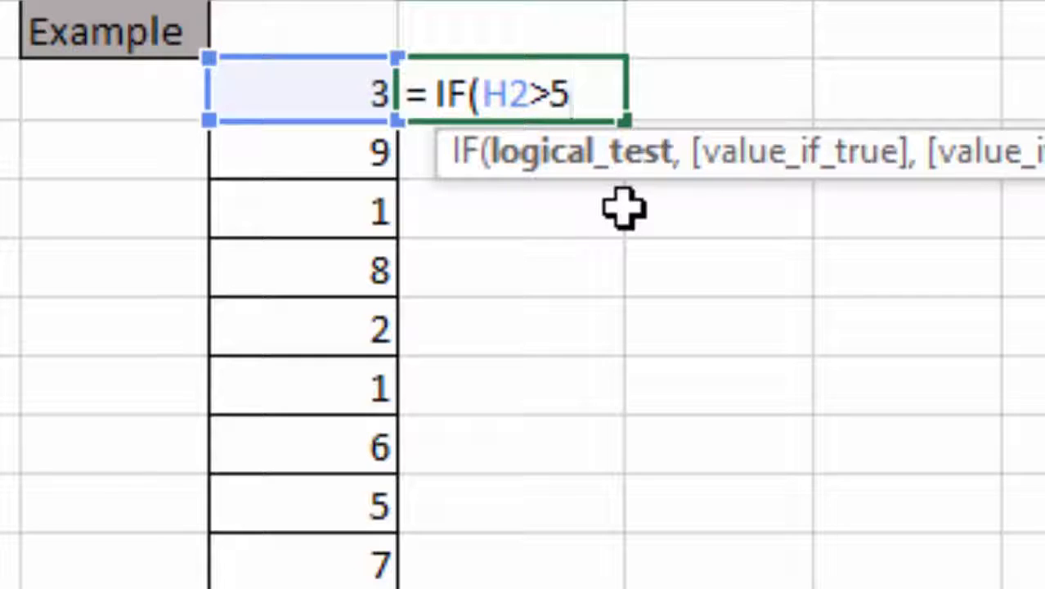
text(,)
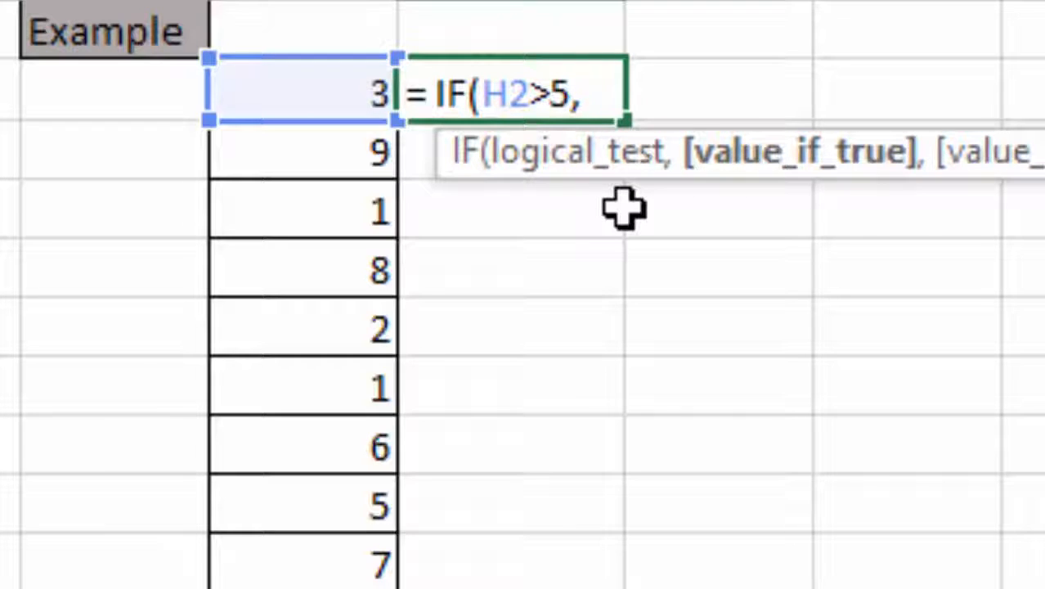
text(")
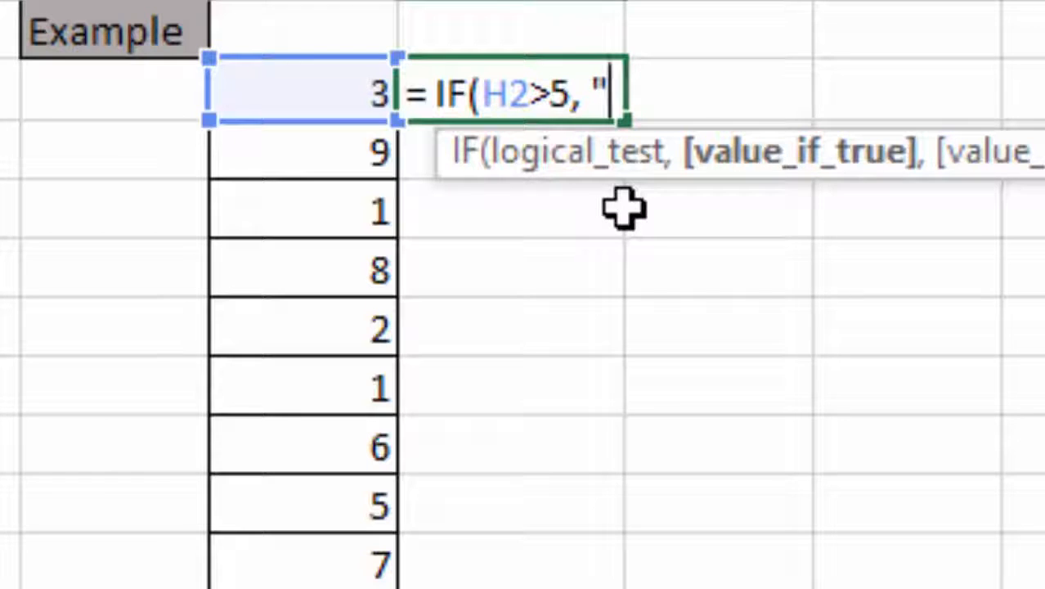
text(M)
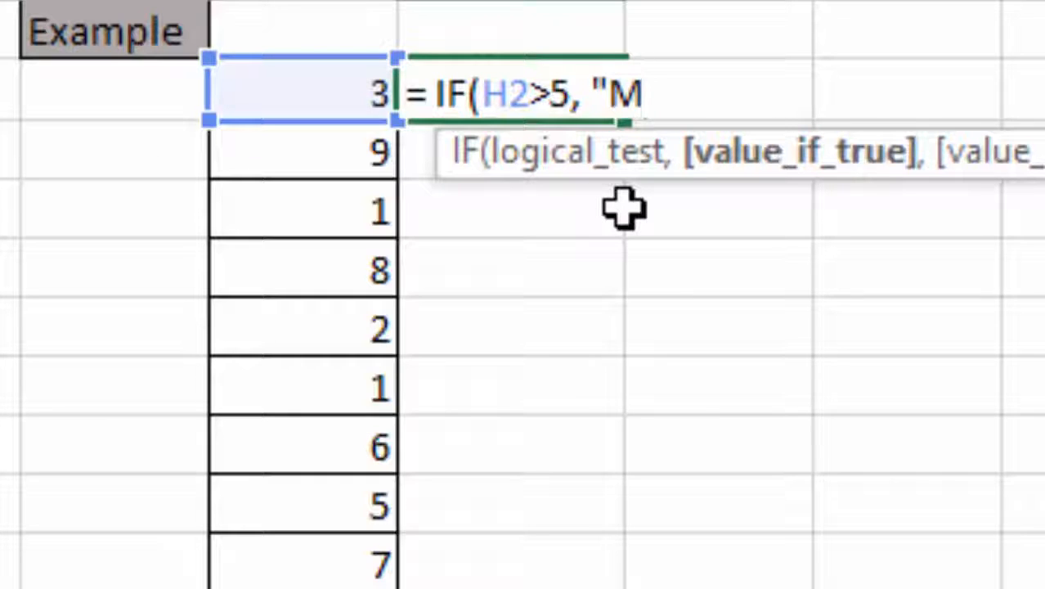
text(ore )
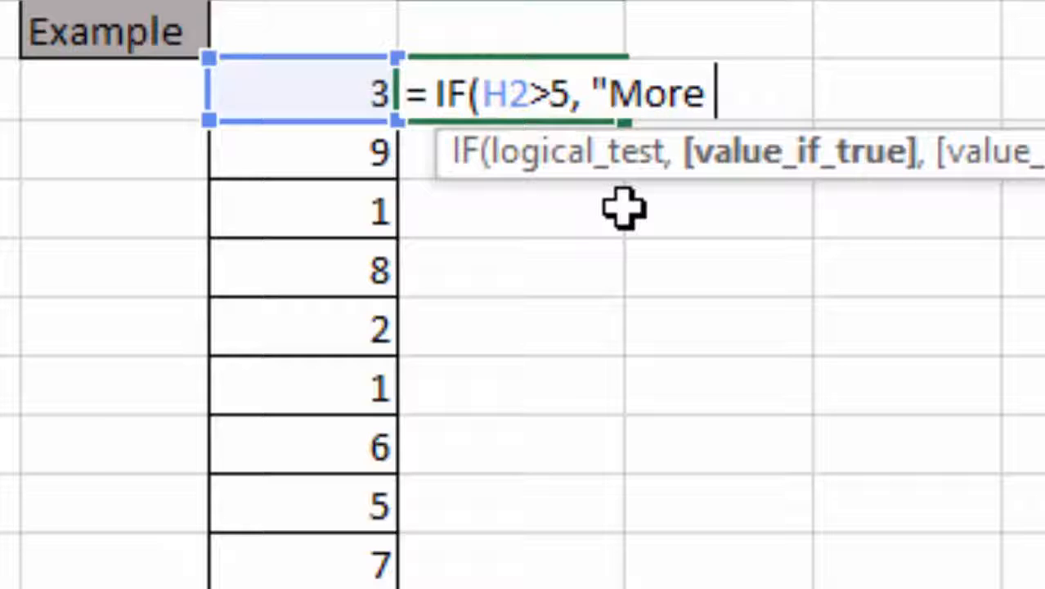
text(than 5)
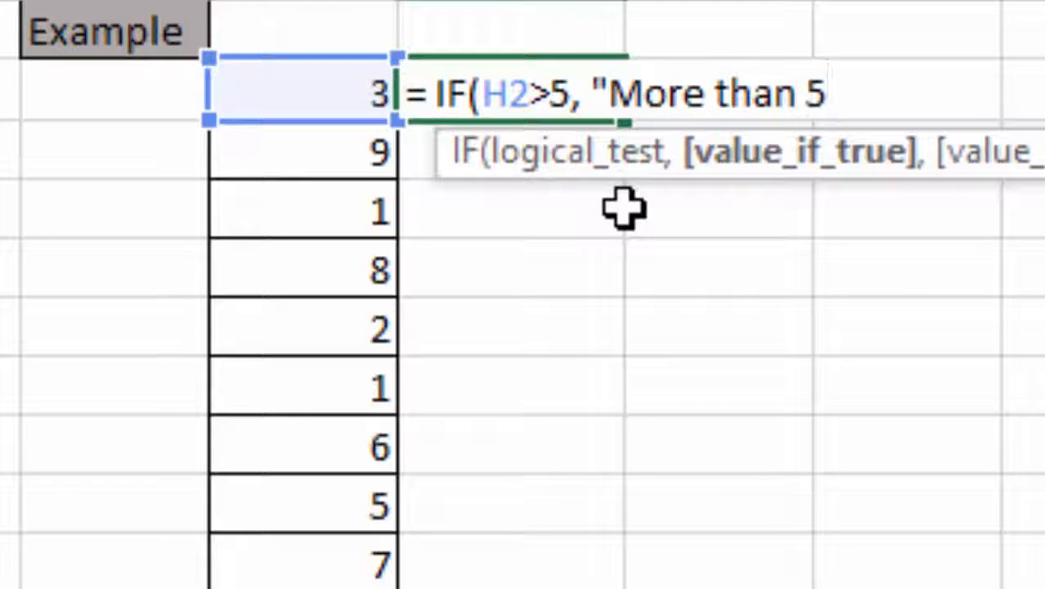
text(")
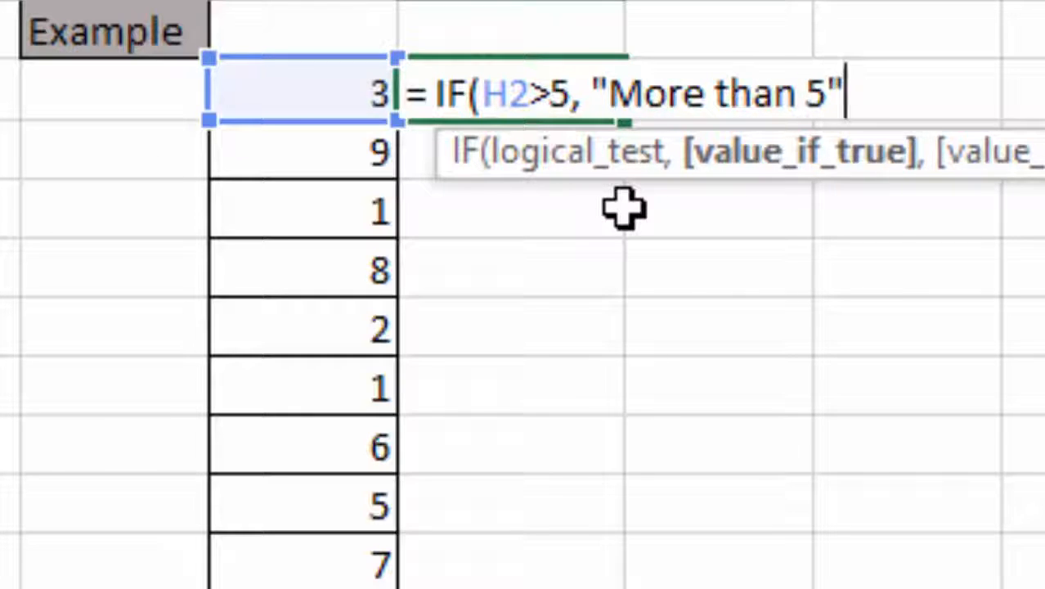
text(, "Less )
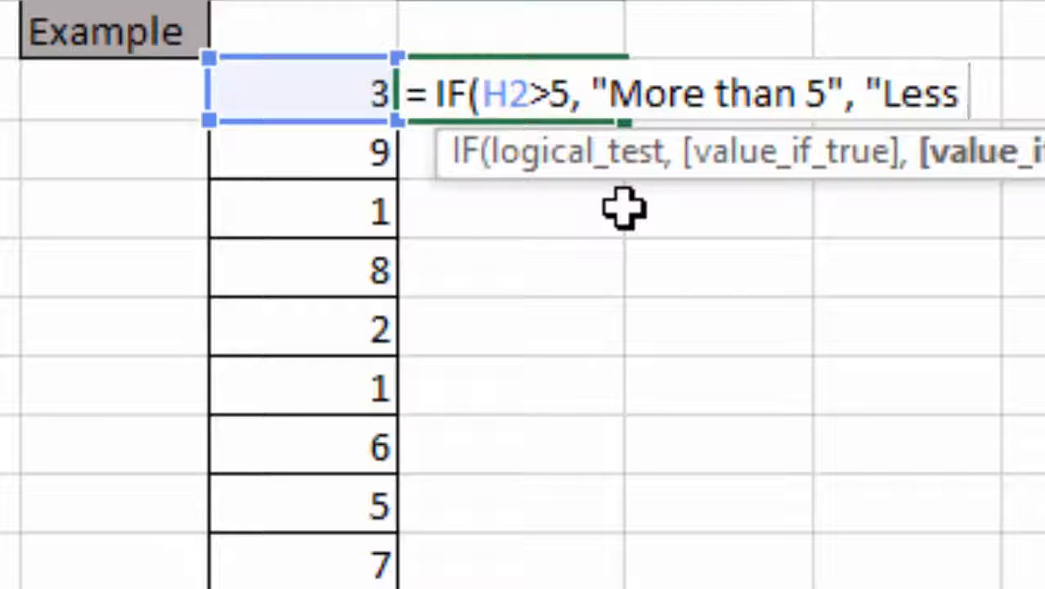
text(Than)
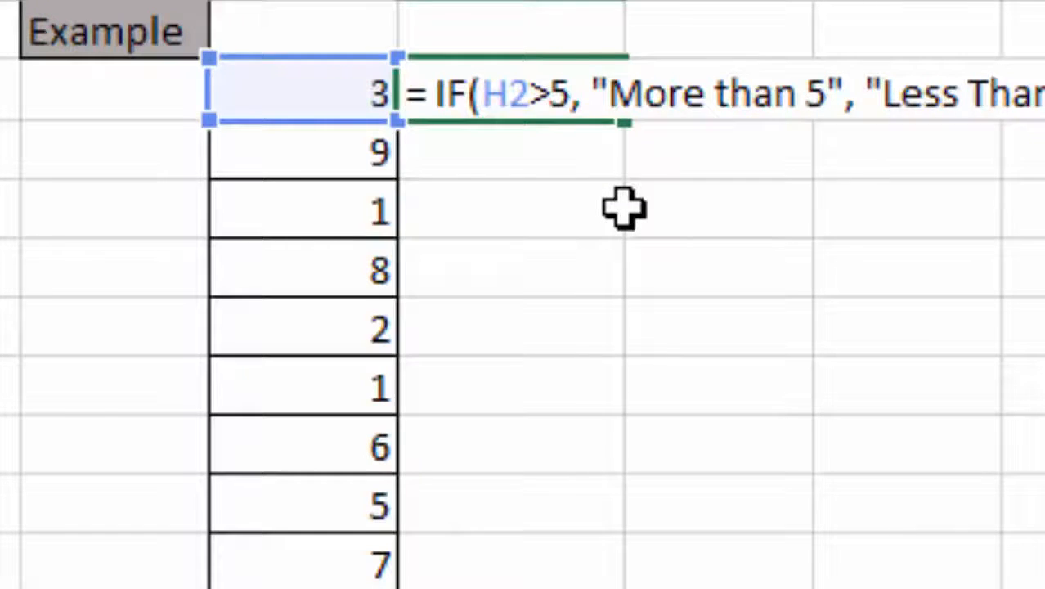
key(Return)
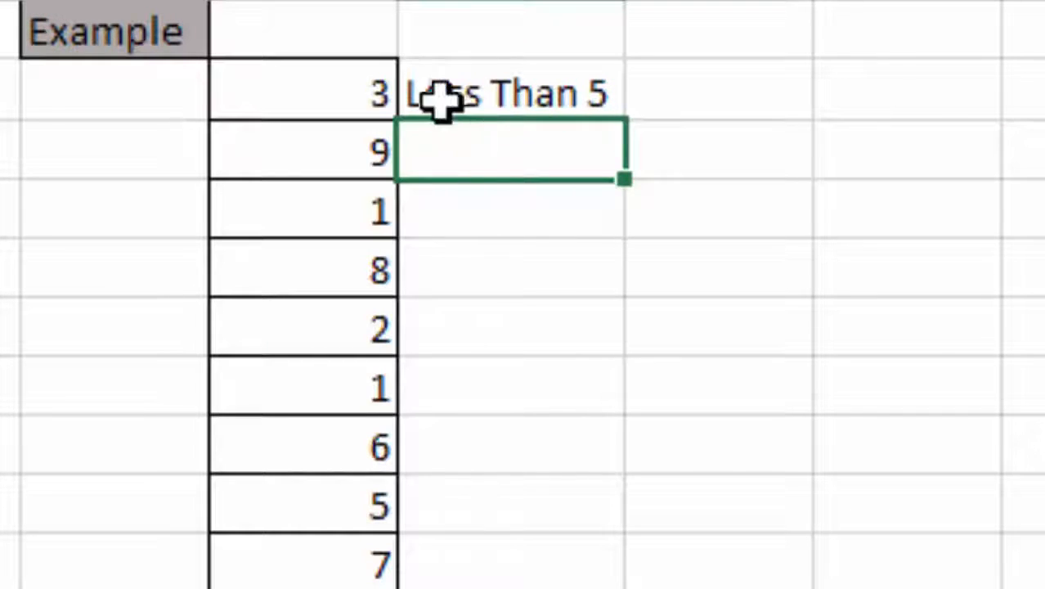
- Fill the IF formula from I2 down to I10 beside the example numbers and widen column I to fit the text
click(489, 99)
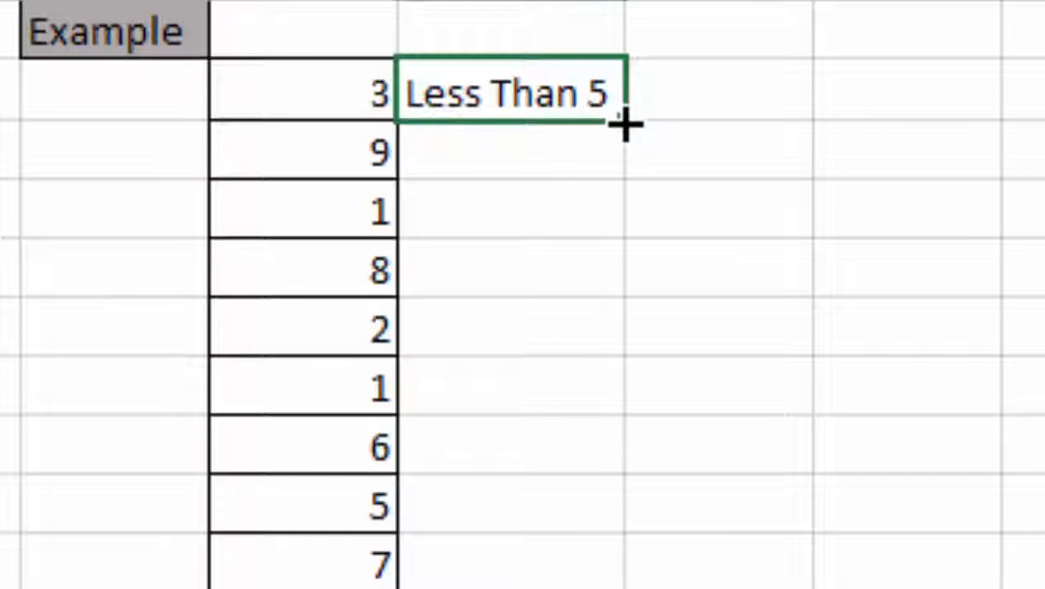
drag(625, 133, 585, 574)
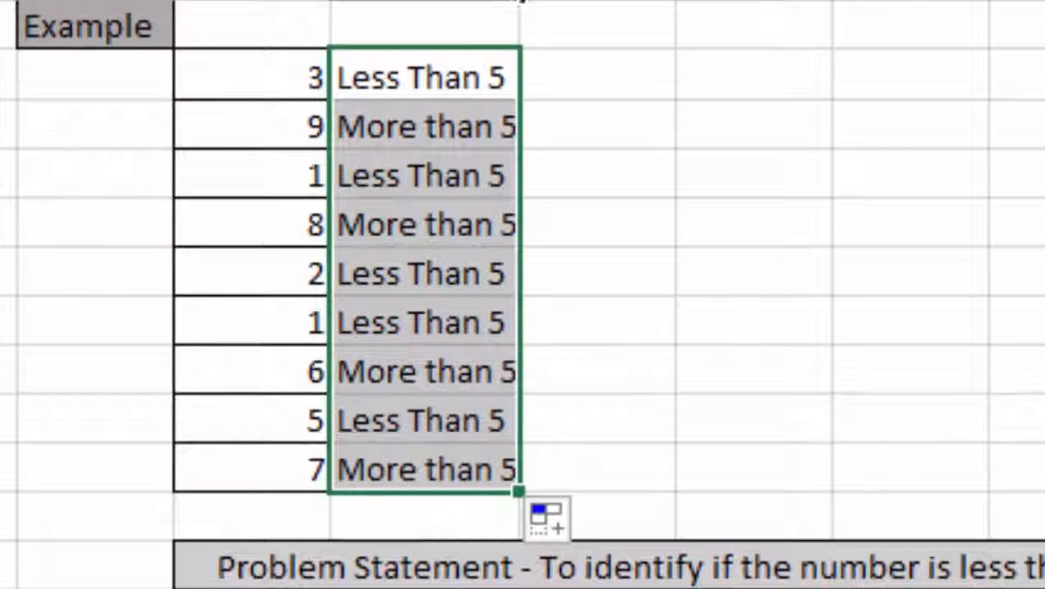
drag(522, 1, 563, 1)
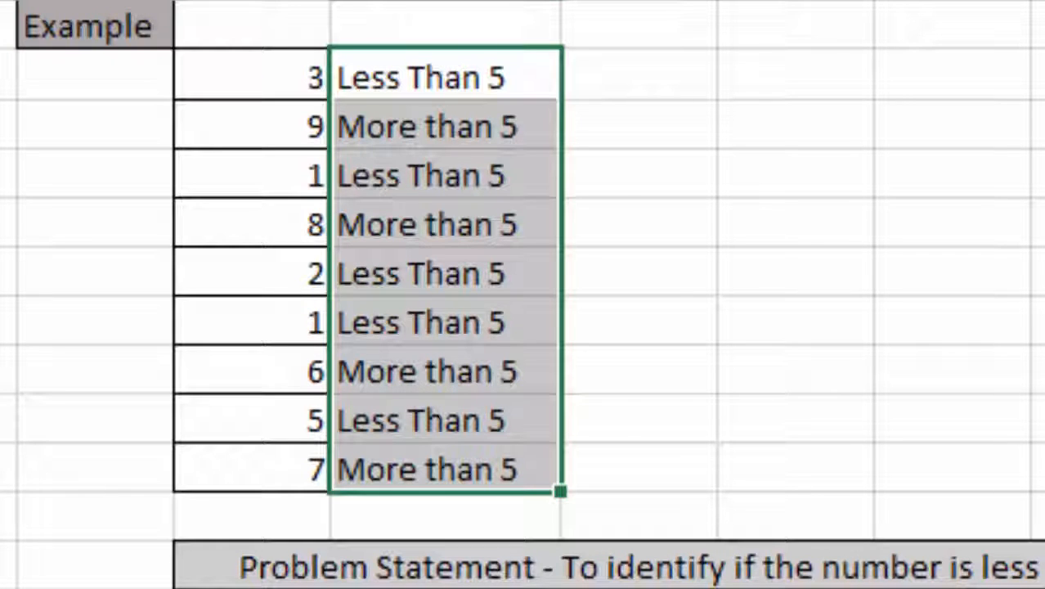
click(6, 582)
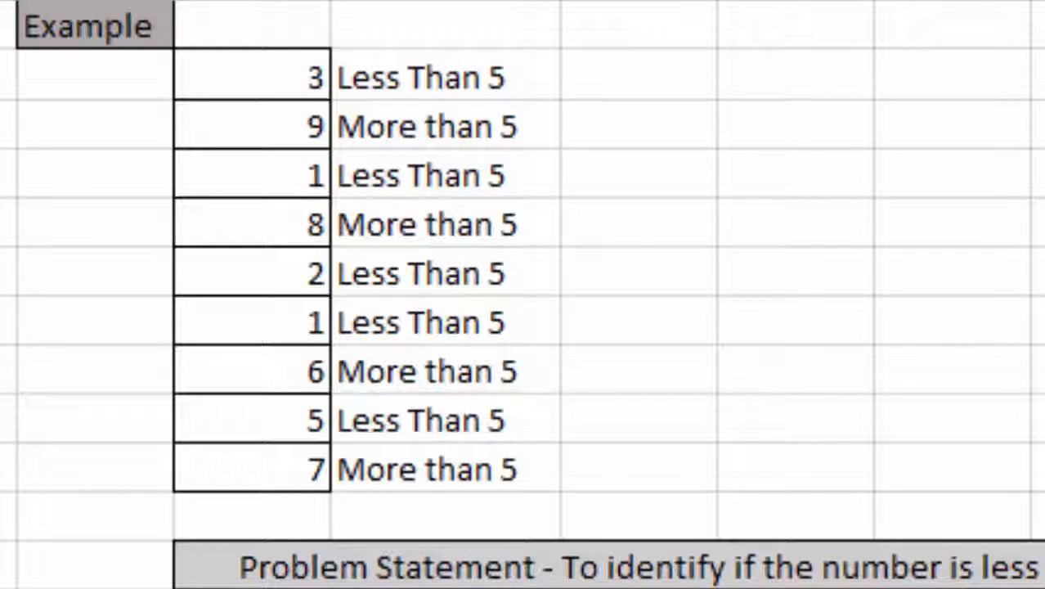